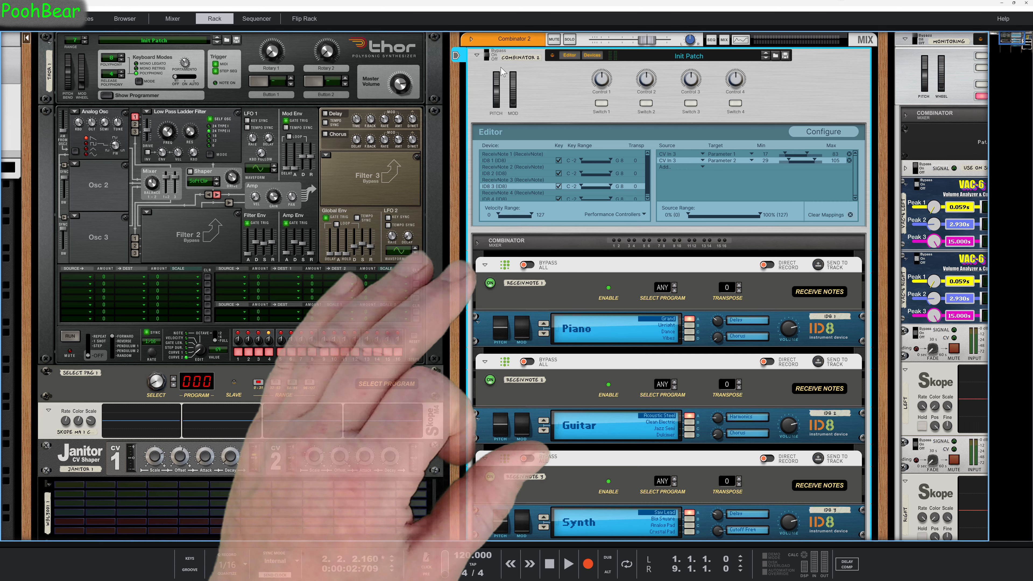
pyautogui.click(462, 58)
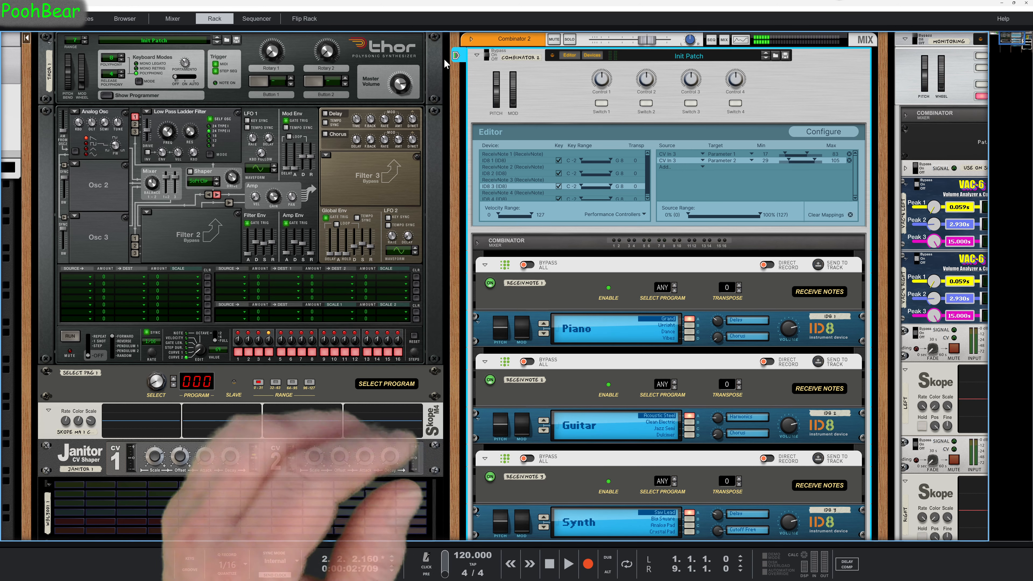
pyautogui.scroll(-3, 571, 227)
pyautogui.scroll(3, 596, 335)
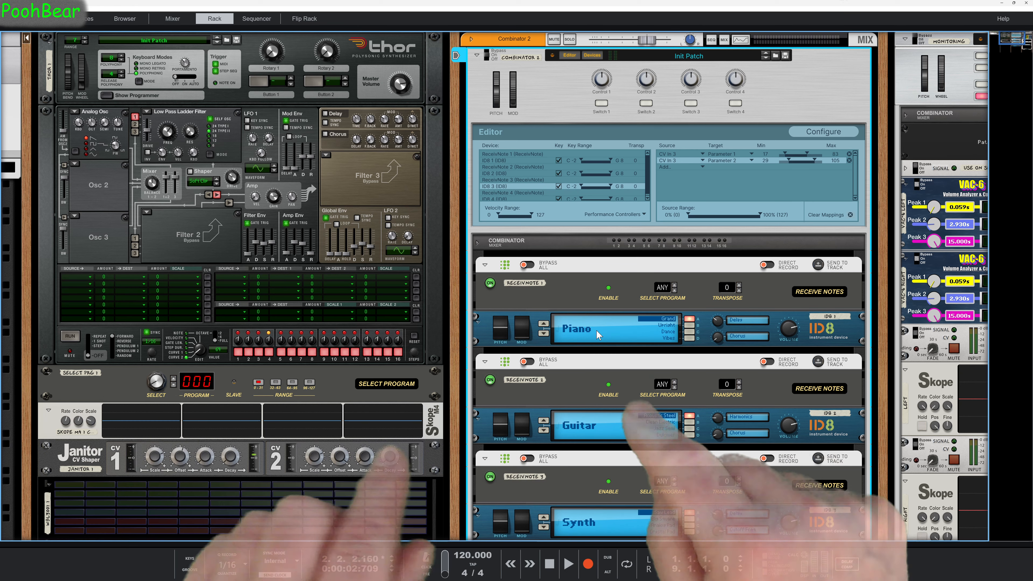
# - On the back of the rack, cable Select Program B outputs 0 to 3 to the In Enable inputs of ReceivNote 1 to 4
pyautogui.press('Tab')
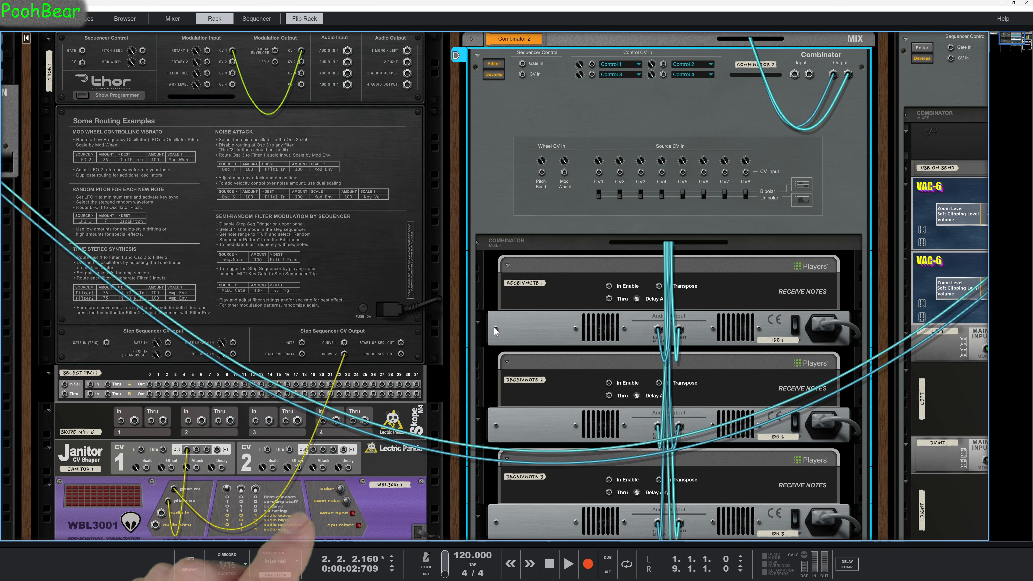
pyautogui.moveTo(150, 395); pyautogui.dragTo(309, 387)
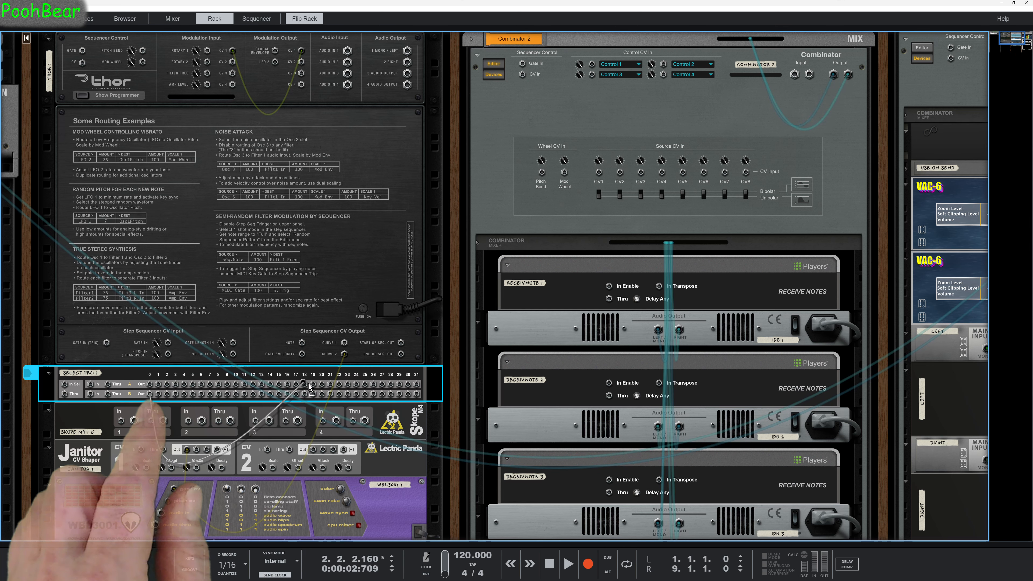
pyautogui.moveTo(609, 291); pyautogui.dragTo(609, 286)
pyautogui.moveTo(608, 383); pyautogui.dragTo(177, 270)
pyautogui.scroll(-3, 603, 467)
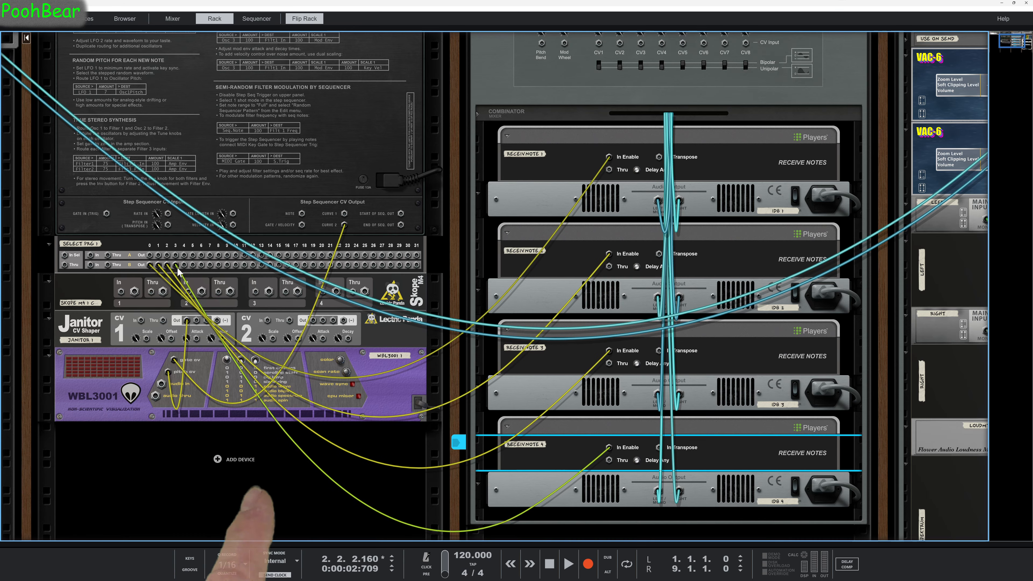
pyautogui.scroll(2, 313, 349)
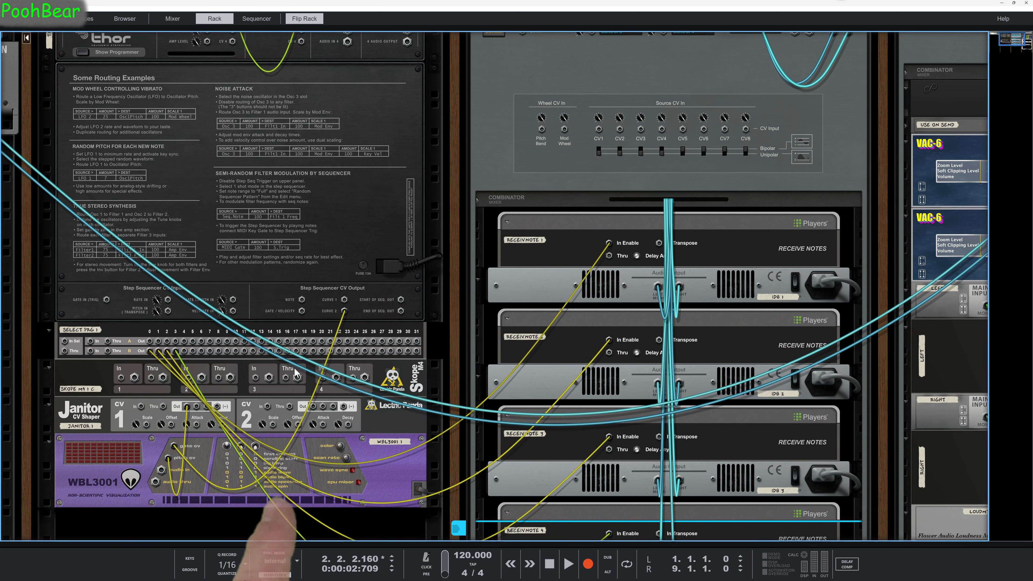
# - Return to the front of the rack and step the Select Program device down to program 000
pyautogui.press('Tab')
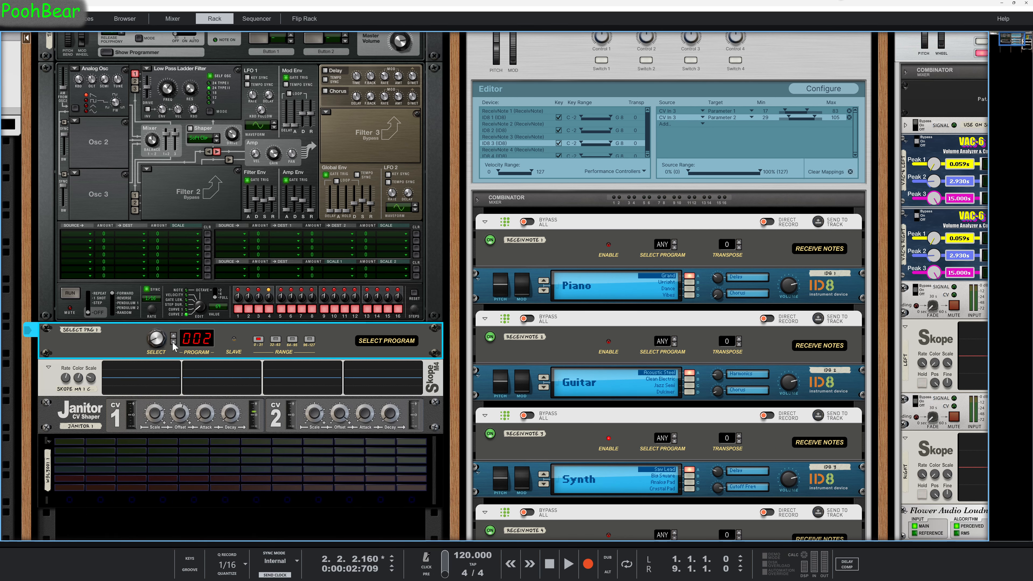
pyautogui.tripleClick(172, 342)
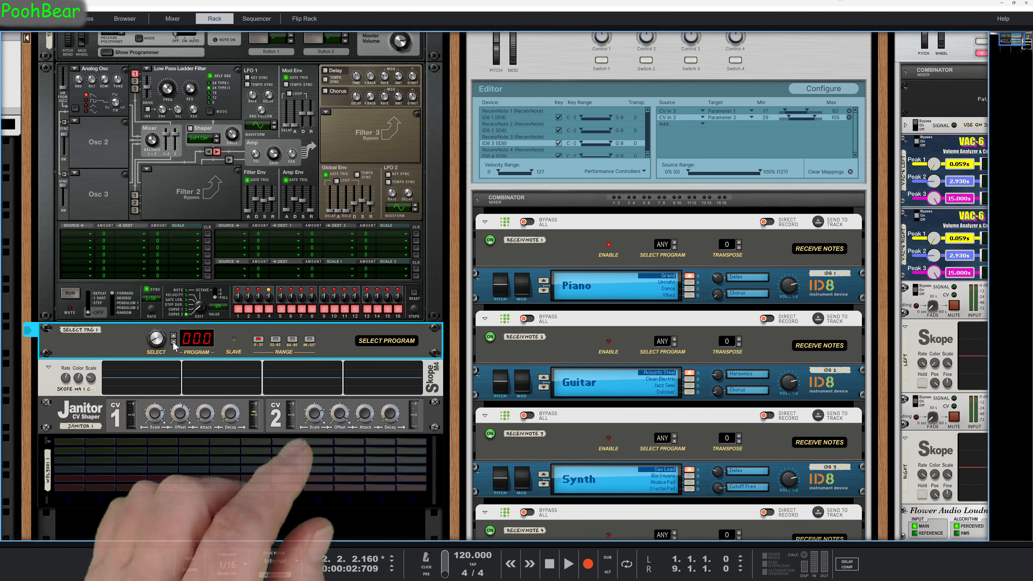
# - On the rack's back, cable Thor's step sequencer Curve 1 output to Select Program's In Sel input
pyautogui.press('Tab')
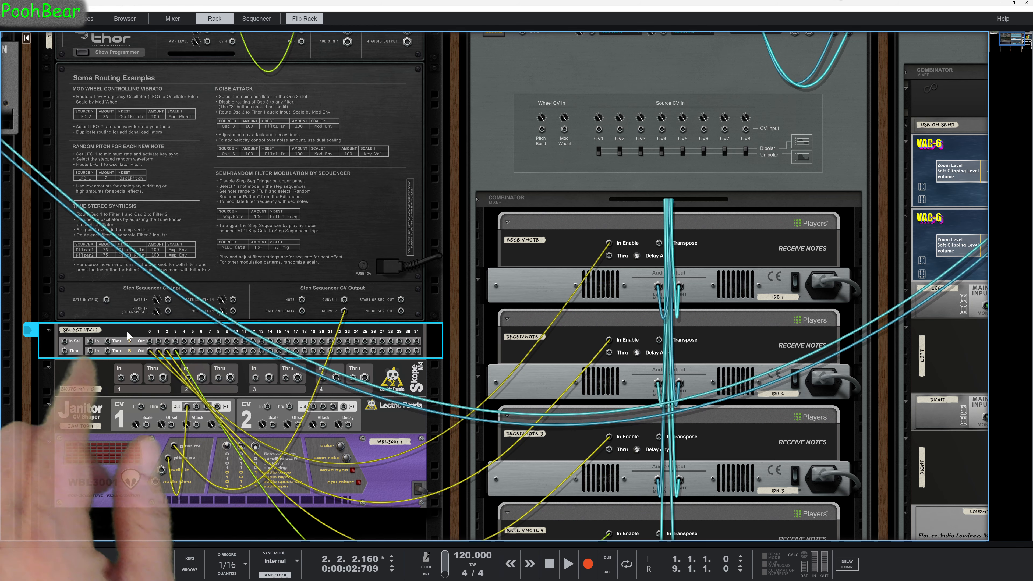
pyautogui.moveTo(65, 340); pyautogui.dragTo(345, 311)
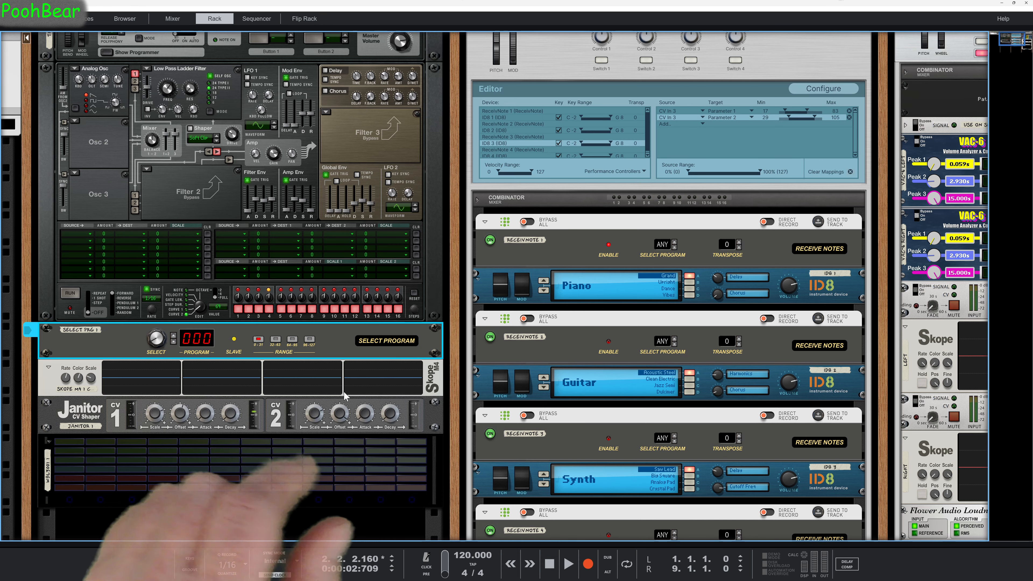
# - Set Thor's step sequencer to edit Curve 1 and adjust the values of steps 1 to 4 to select one program each
pyautogui.click(202, 309)
pyautogui.moveTo(238, 298); pyautogui.dragTo(258, 456)
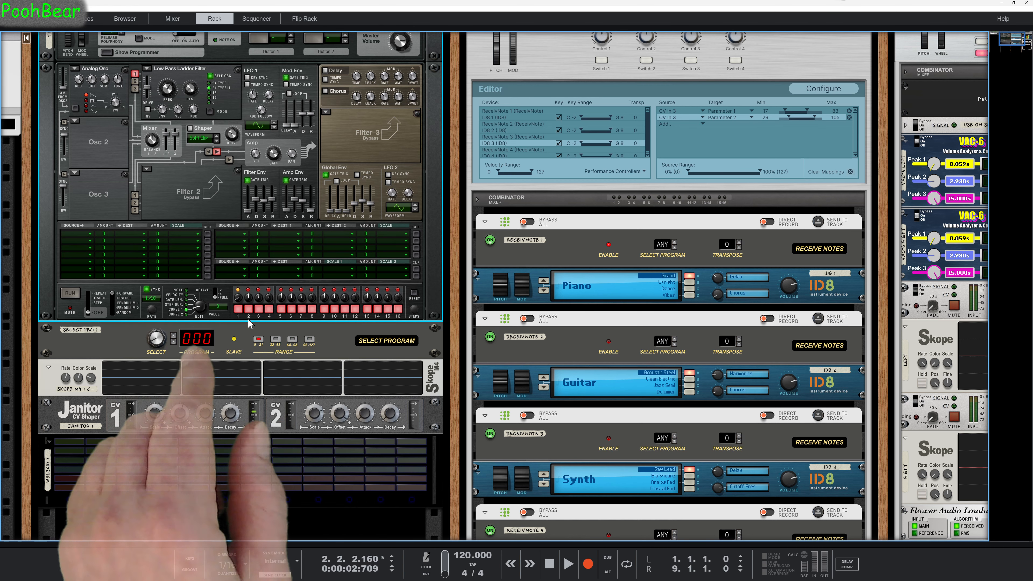
pyautogui.click(250, 304)
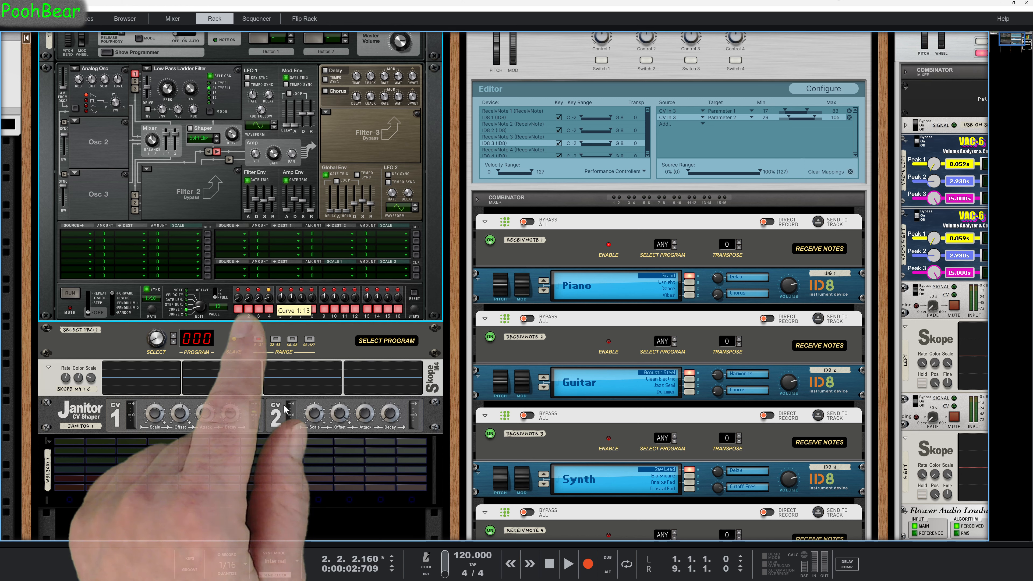
pyautogui.moveTo(272, 297); pyautogui.dragTo(272, 320)
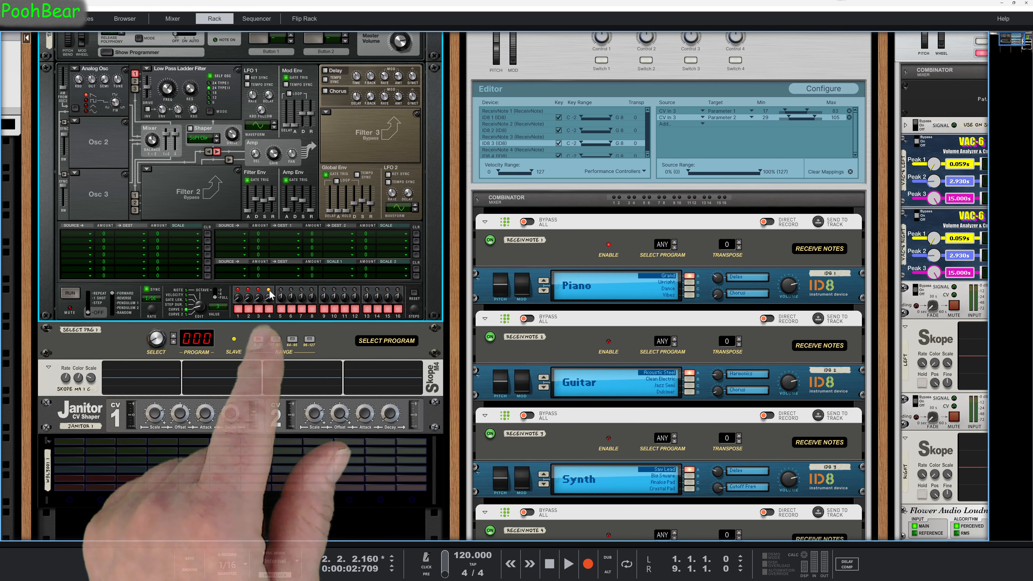
# - Set Thor's sequencer run mode to Step and advance it through its steps with Run
pyautogui.moveTo(88, 312); pyautogui.dragTo(90, 306)
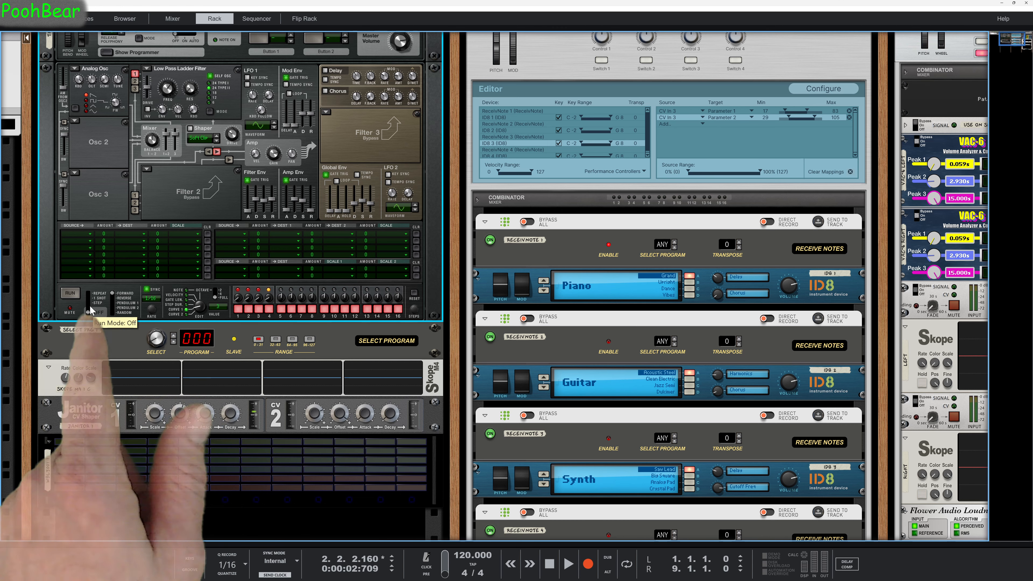
pyautogui.click(71, 293)
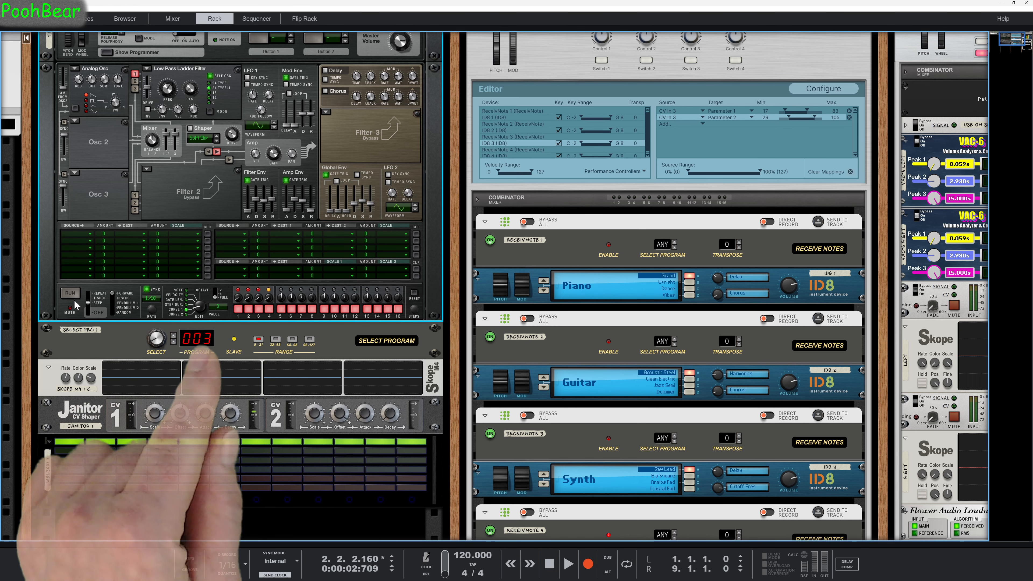
pyautogui.click(71, 293)
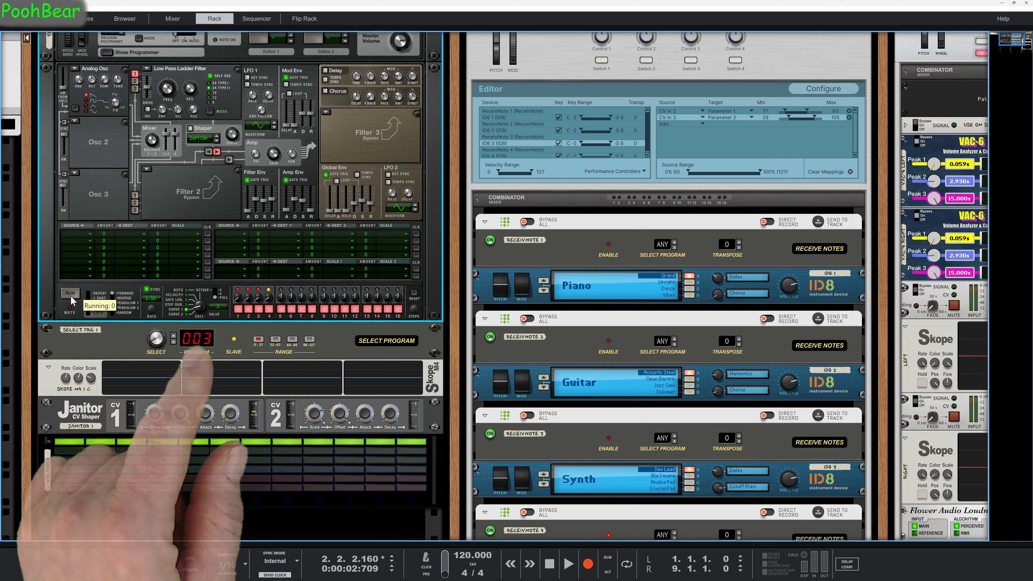
# - On the rack's back, cable Select Program's selector Thru output to the Janitor's CV 1 In
pyautogui.press('Tab')
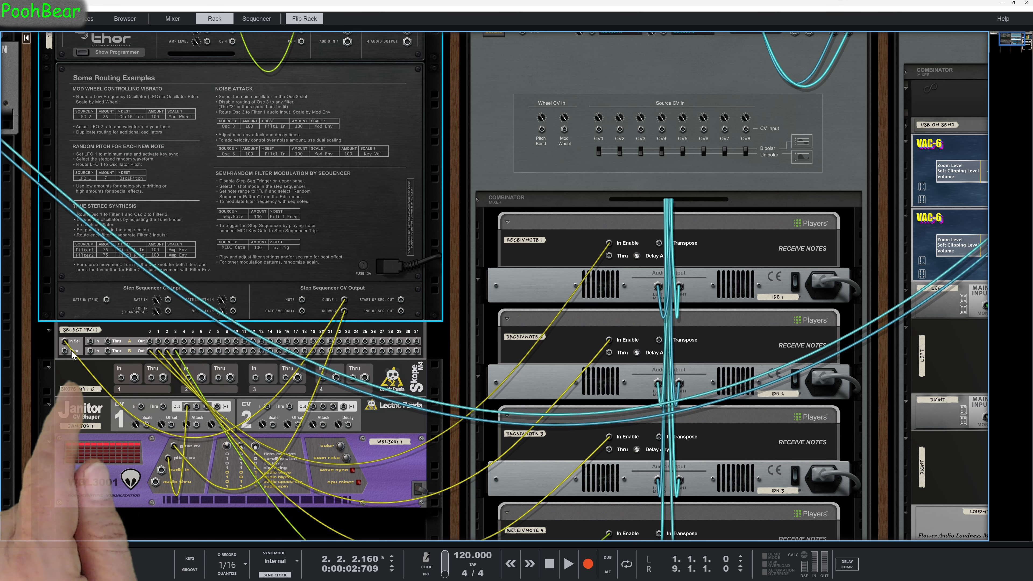
pyautogui.moveTo(65, 352); pyautogui.dragTo(141, 407)
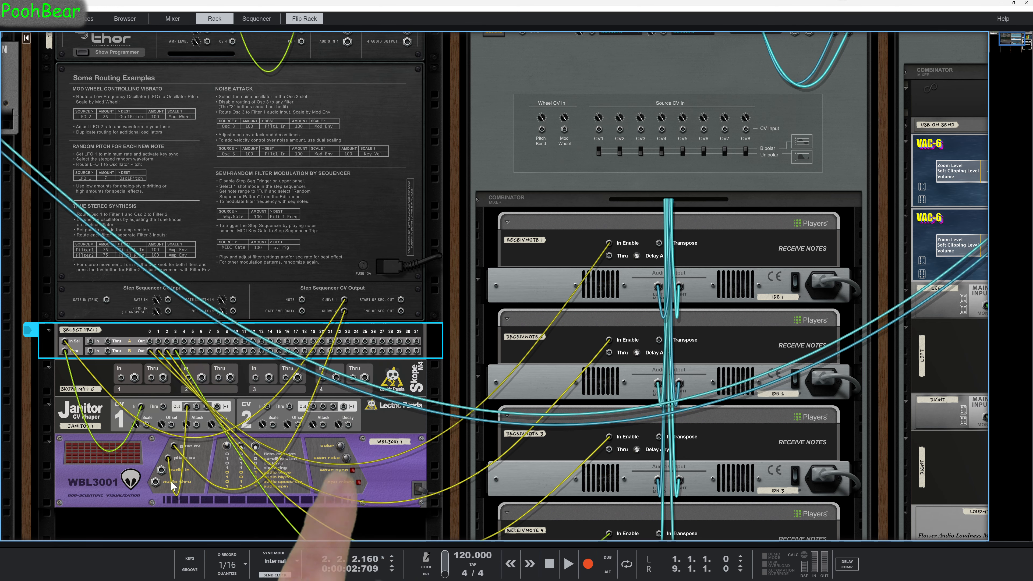
# - On the rack's front, set Thor's step sequencer to edit Curve 2 and adjust the curve values of its first steps
pyautogui.press('Tab')
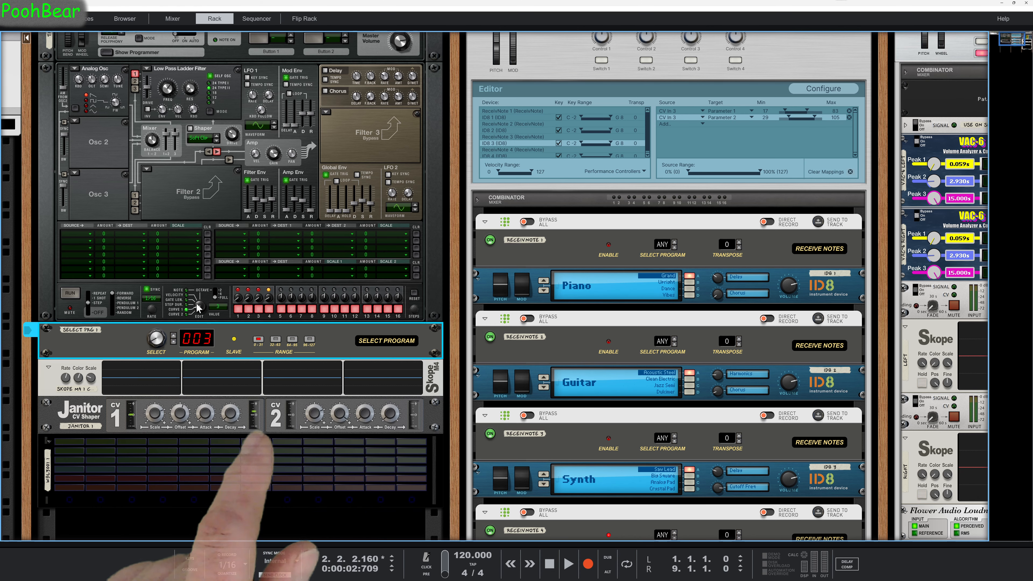
pyautogui.moveTo(198, 308); pyautogui.dragTo(208, 344)
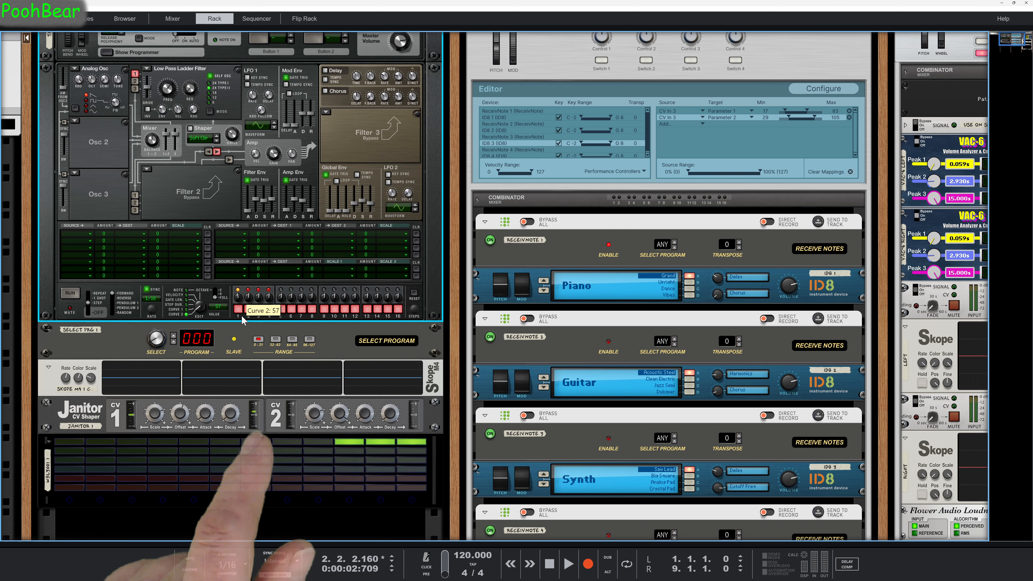
pyautogui.moveTo(249, 301); pyautogui.dragTo(254, 303)
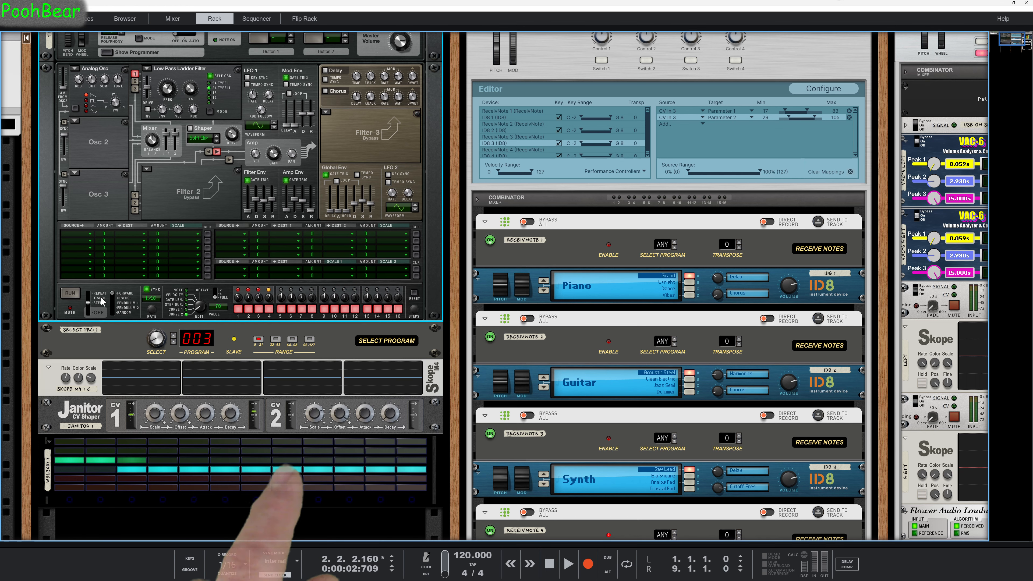
# - Advance Thor's sequencer one step at a time to check the program and display colour for each step
pyautogui.click(72, 293)
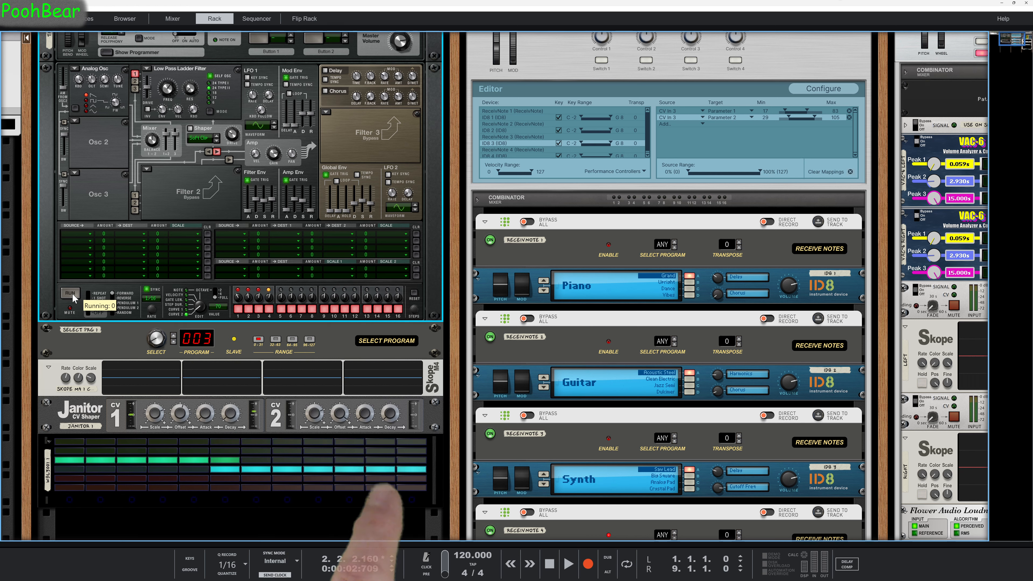
pyautogui.click(72, 294)
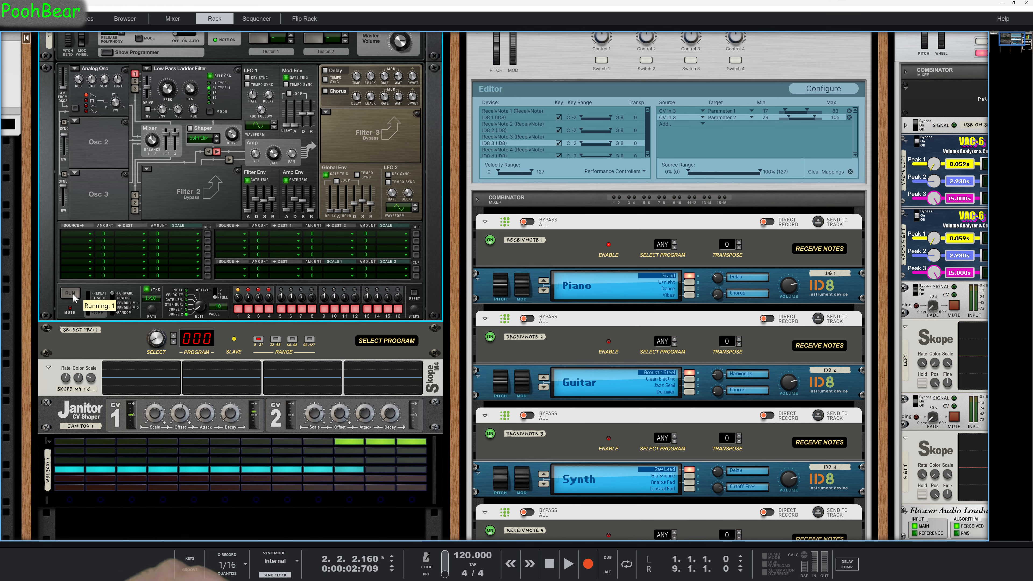
pyautogui.click(73, 294)
pyautogui.click(73, 294)
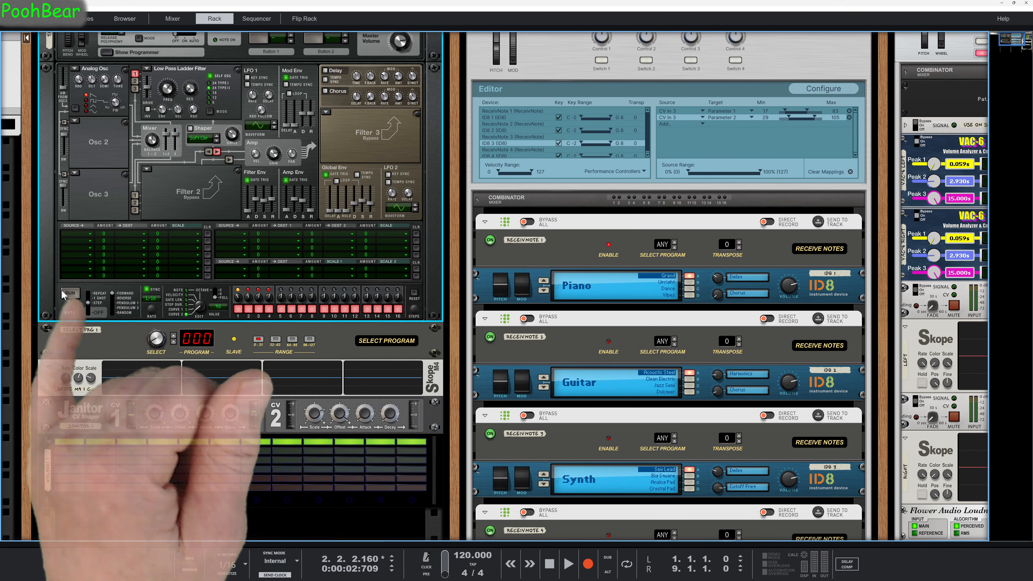
# - Create a remote override mapping of Thor's Step Sequencer Run to the Damper Pedal of the Korg T1 01 control surface
pyautogui.rightClick(69, 295)
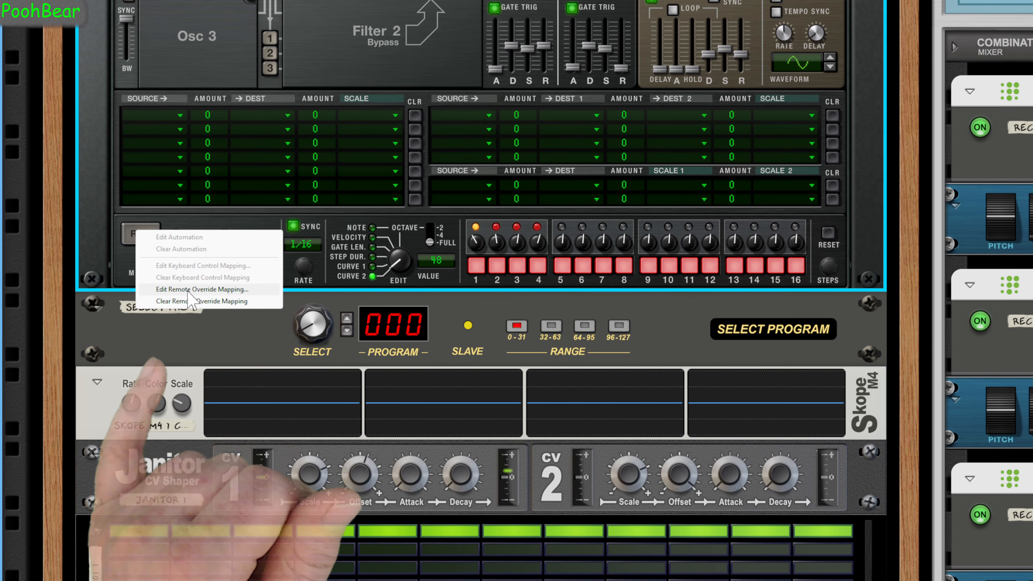
pyautogui.click(182, 280)
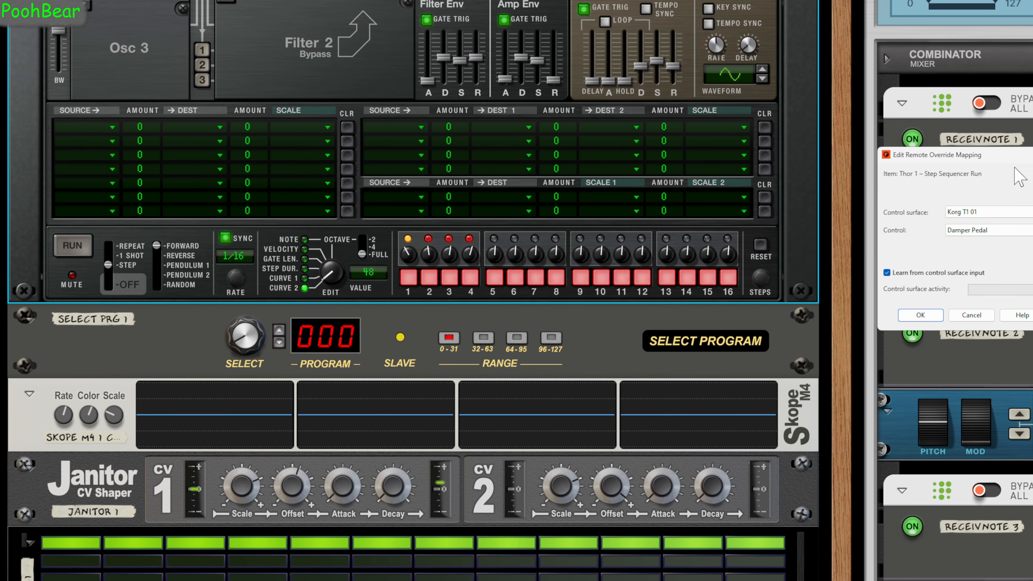
pyautogui.moveTo(987, 156); pyautogui.dragTo(343, 180)
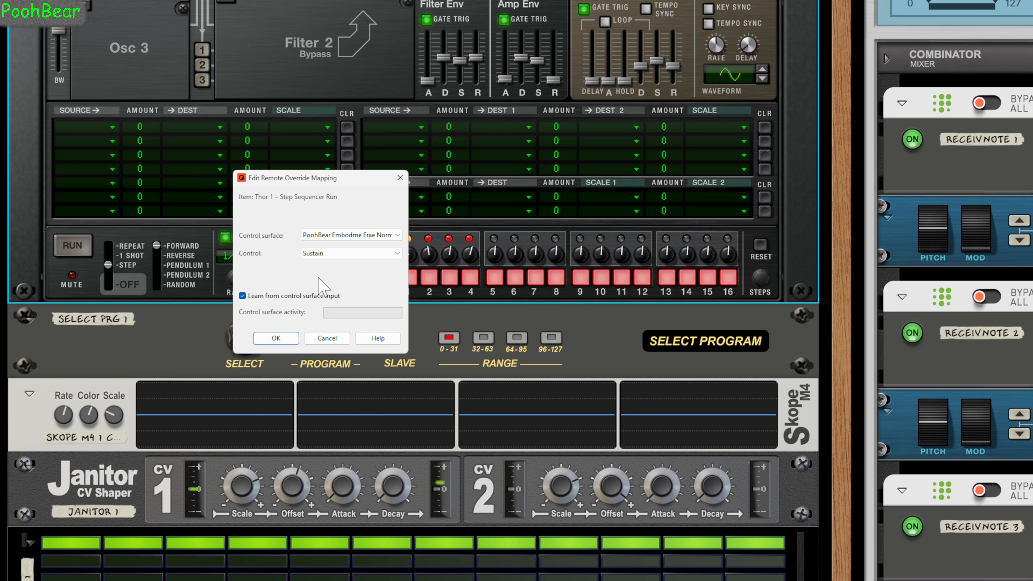
pyautogui.click(332, 234)
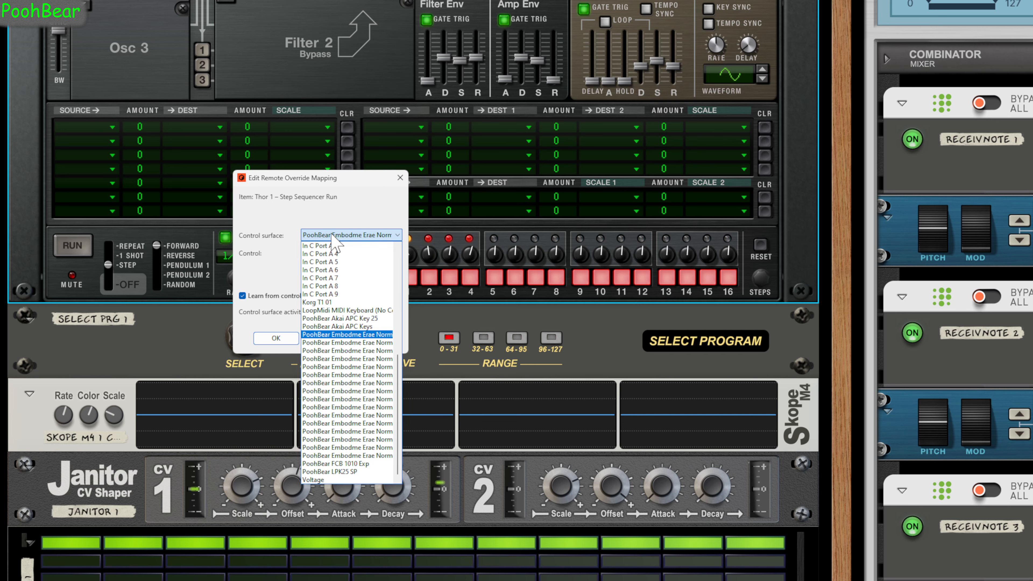
pyautogui.click(328, 302)
pyautogui.click(340, 253)
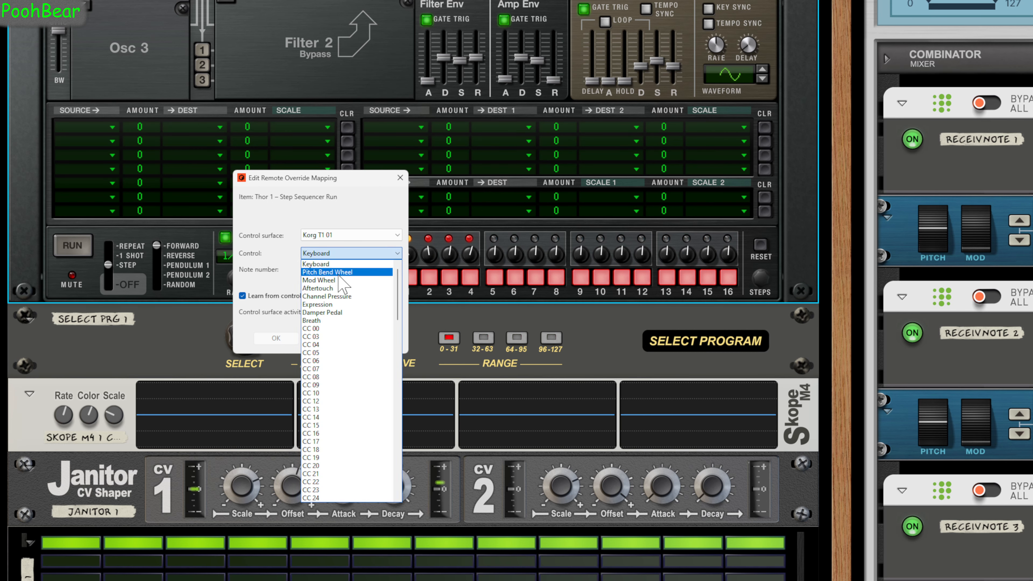
pyautogui.click(337, 314)
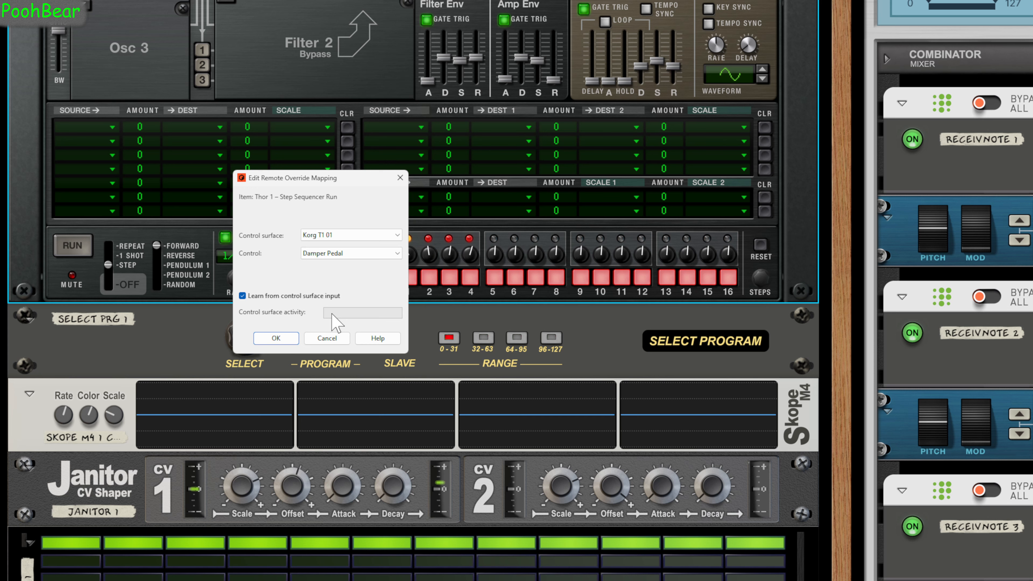
pyautogui.click(277, 338)
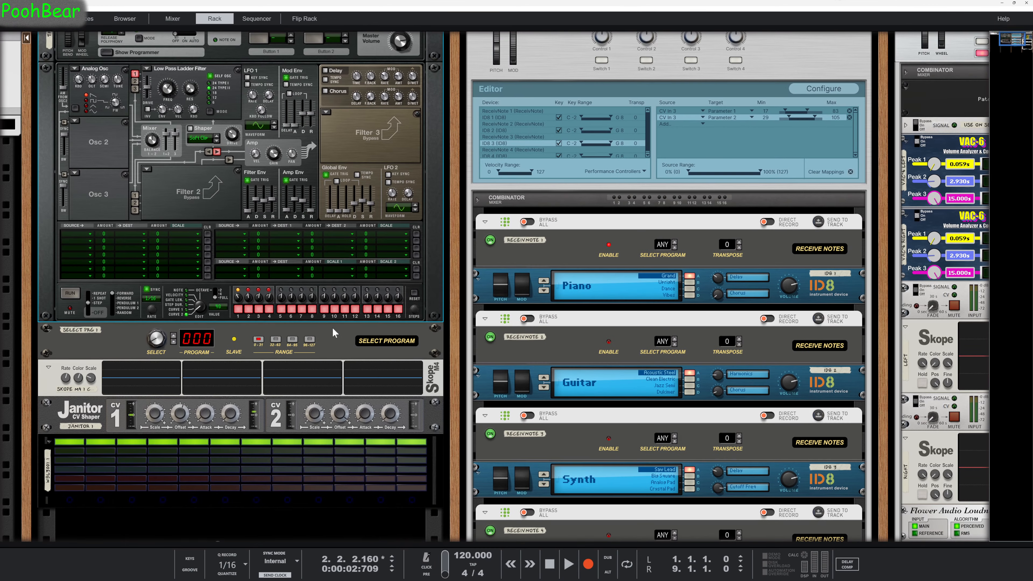
# - On the rack's back, cable Select Program's A outputs 0 to 3 to the Combinator's Source CV inputs, starting from CV1
pyautogui.scroll(-3, 333, 328)
pyautogui.scroll(1, 335, 330)
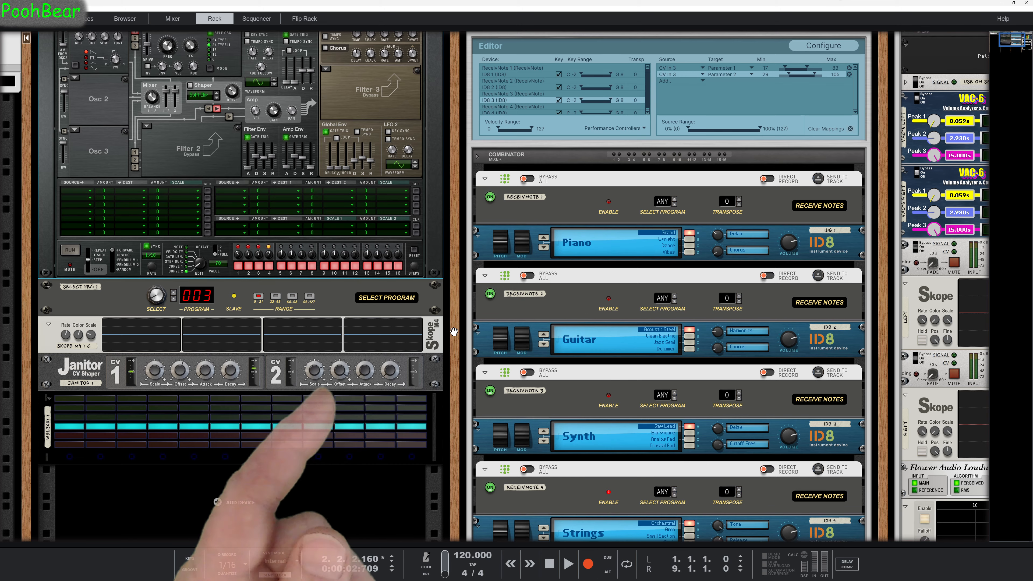
pyautogui.scroll(3, 586, 310)
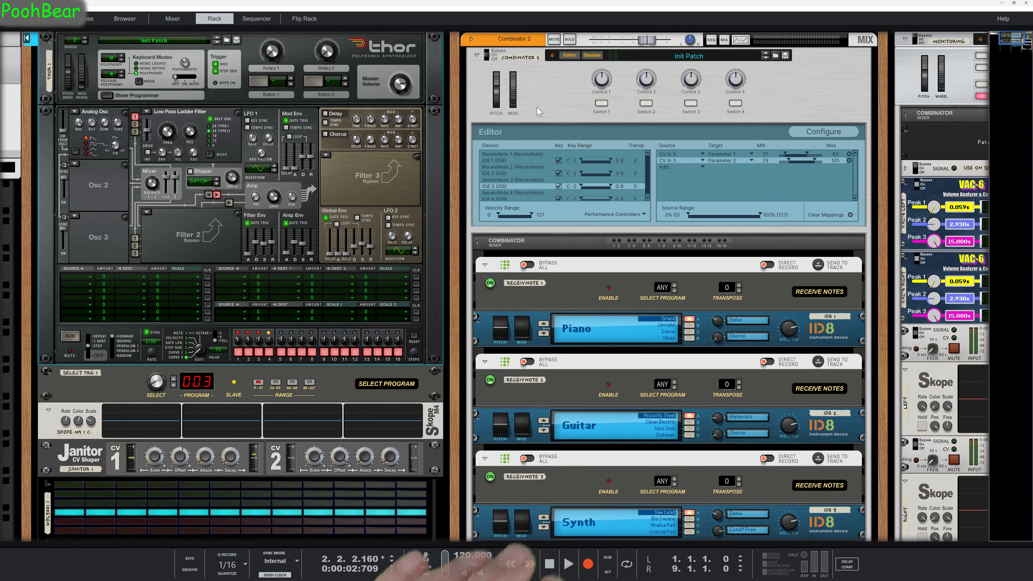
pyautogui.press('Tab')
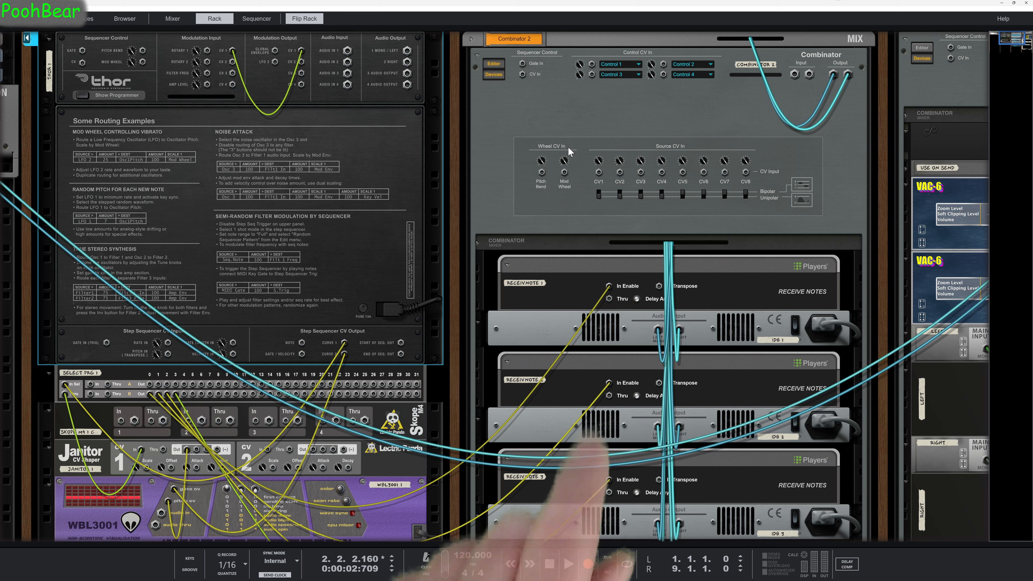
pyautogui.moveTo(597, 172); pyautogui.dragTo(168, 386)
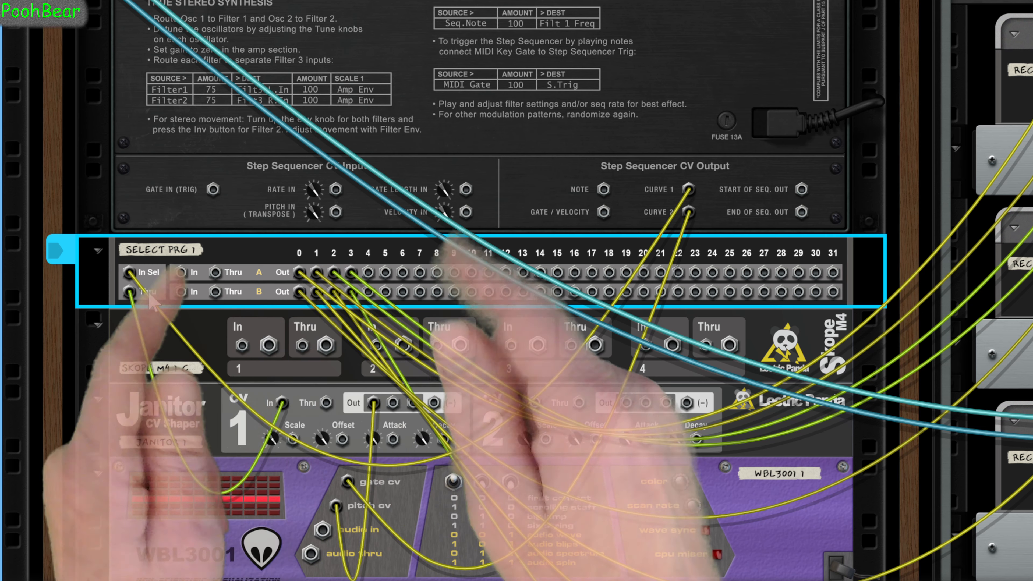
# - On the rack's front, select ID8 4 in the Combinator's editor and map CV In 4 to Parameter 1 with a range of 16 to 113
pyautogui.press('Tab')
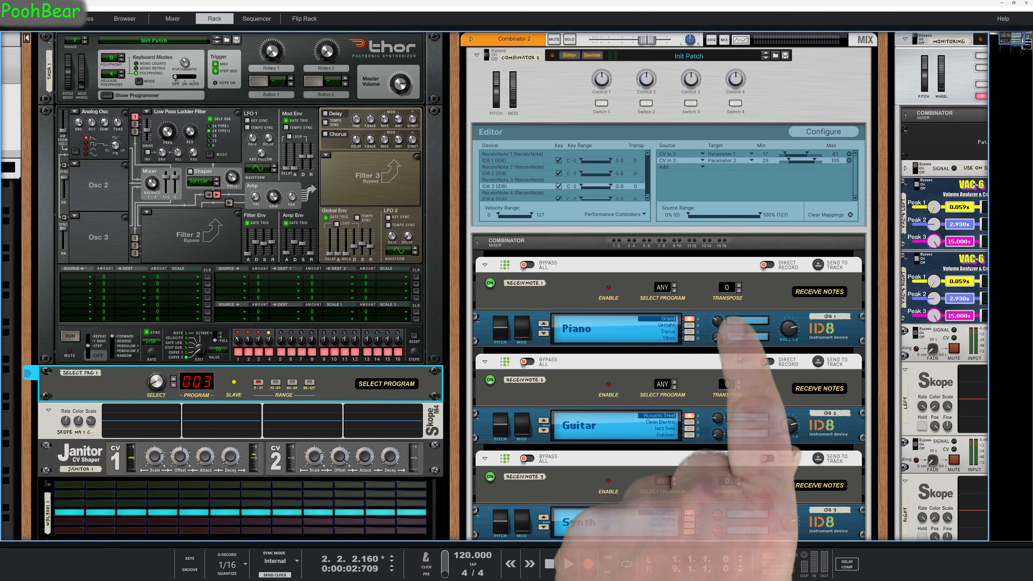
pyautogui.scroll(-2, 738, 357)
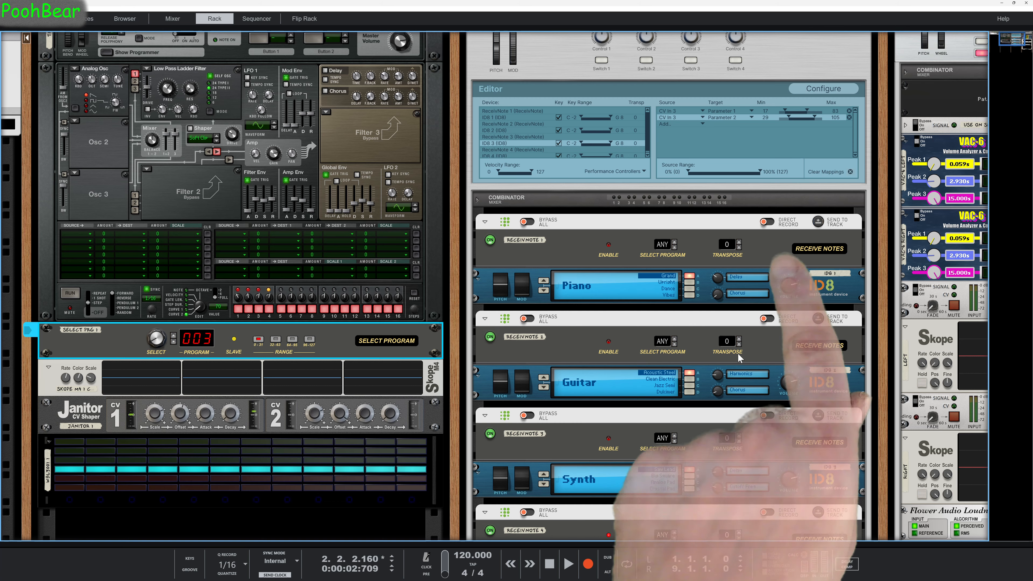
pyautogui.scroll(-2, 739, 358)
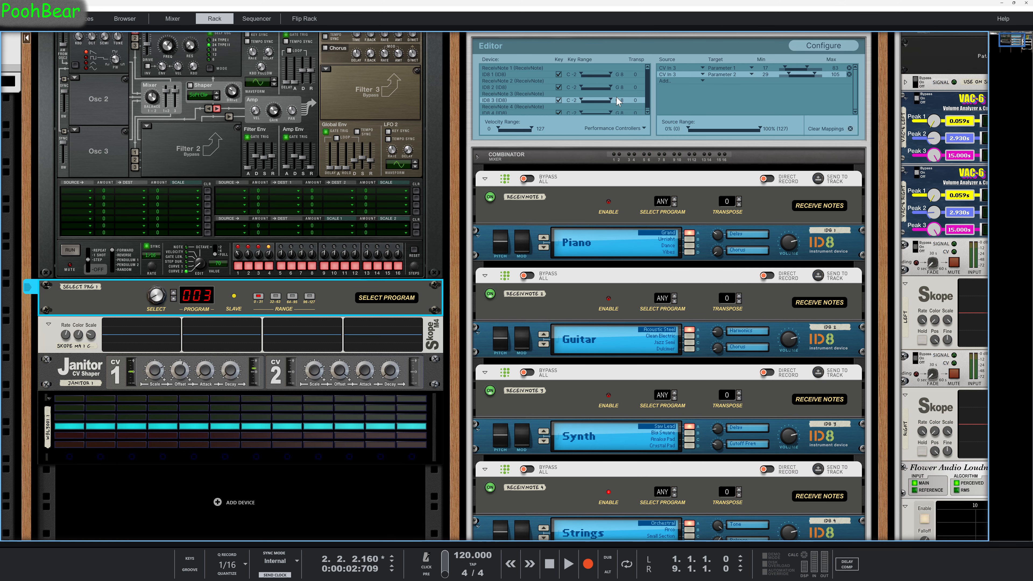
pyautogui.click(653, 95)
pyautogui.scroll(-1, 564, 107)
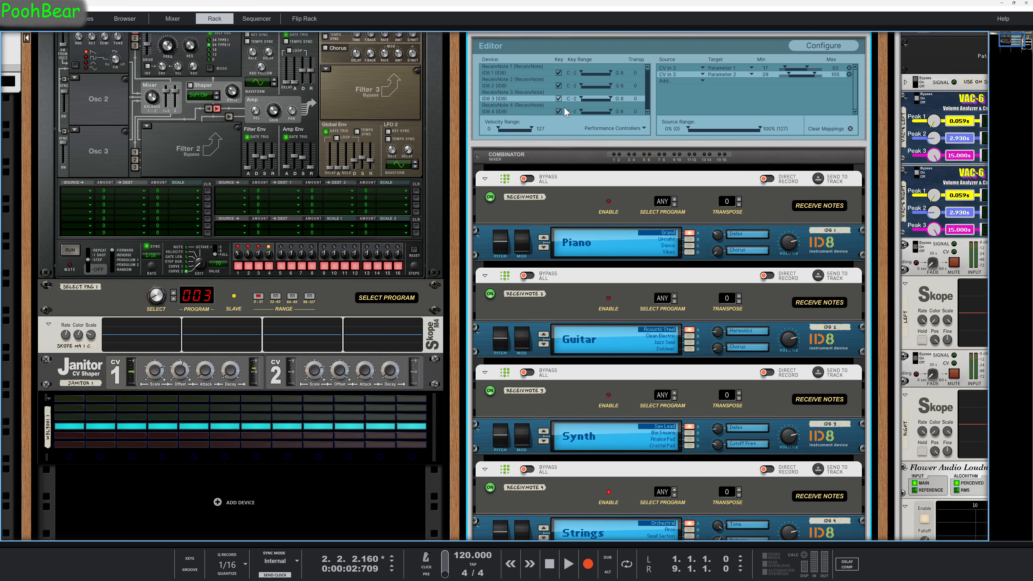
pyautogui.click(542, 114)
pyautogui.click(703, 67)
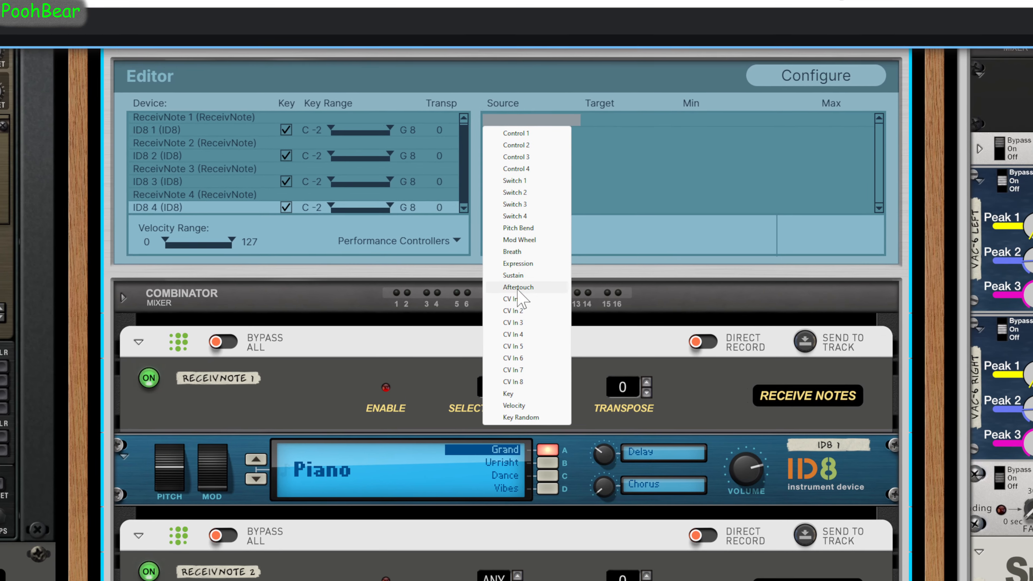
pyautogui.click(521, 333)
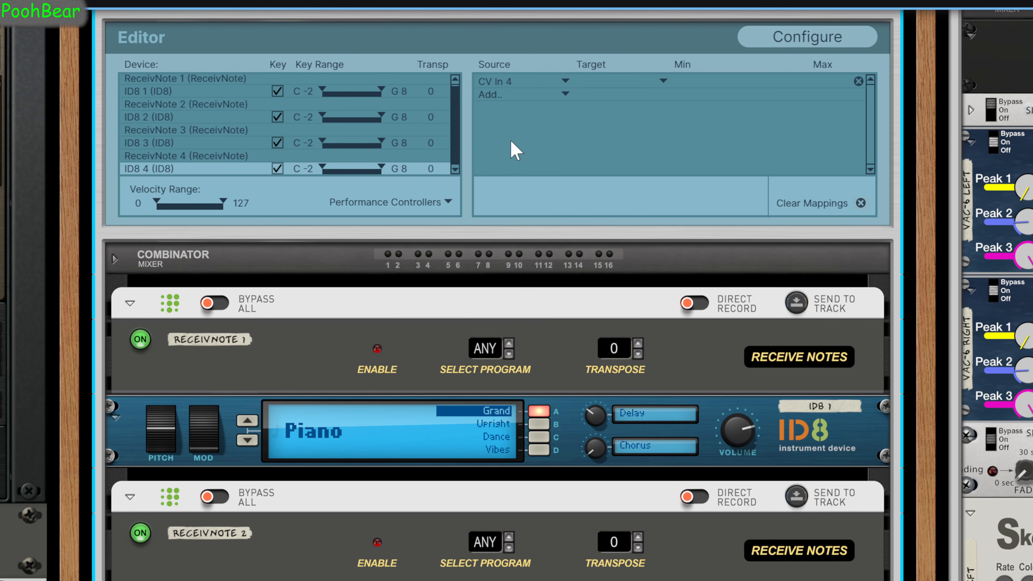
pyautogui.click(655, 83)
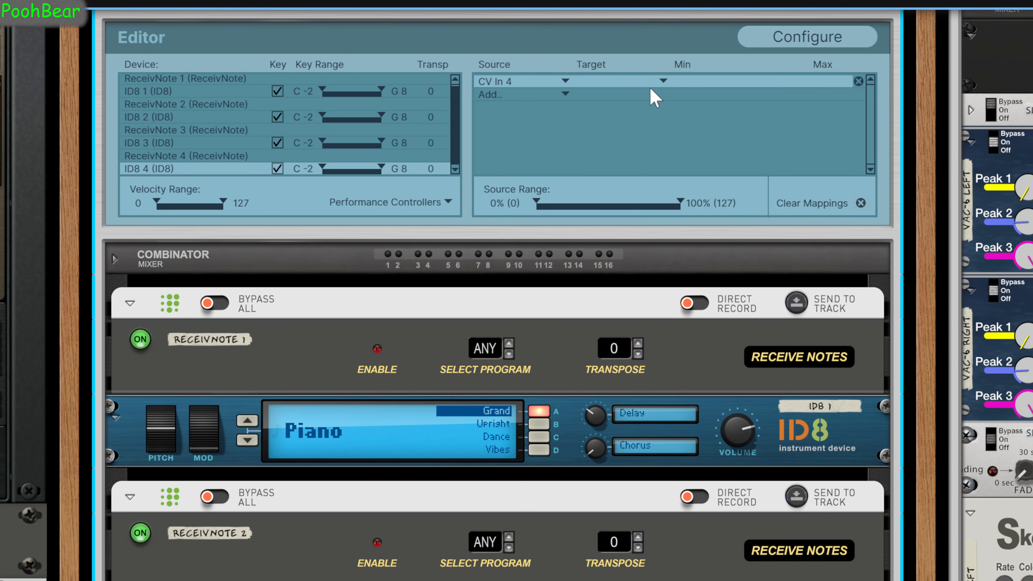
pyautogui.click(661, 78)
pyautogui.click(609, 123)
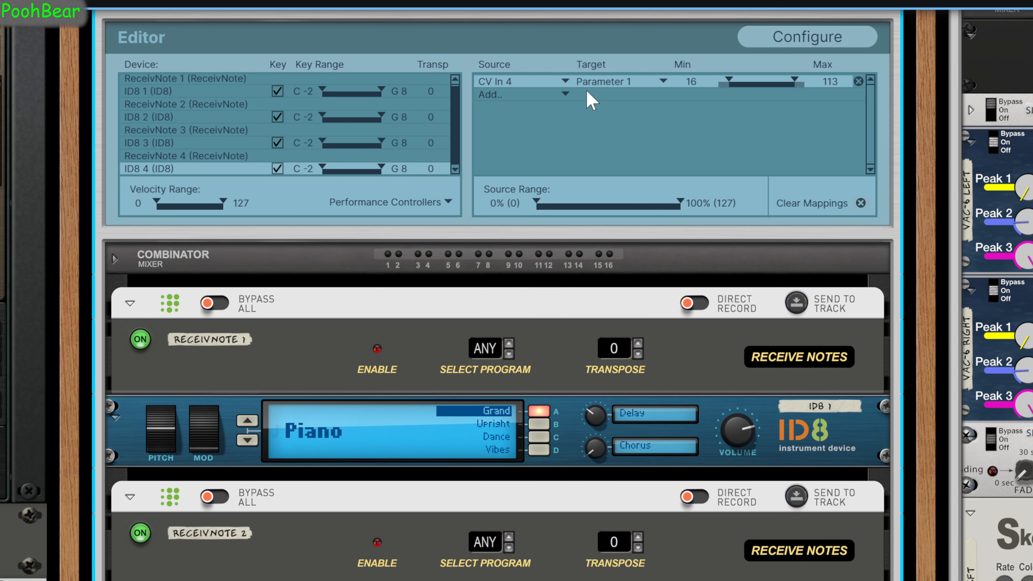
# - Add a second mapping for ID8 4 from CV In 4 to Parameter 2 and lower its maximum to 67
pyautogui.click(568, 96)
pyautogui.click(525, 319)
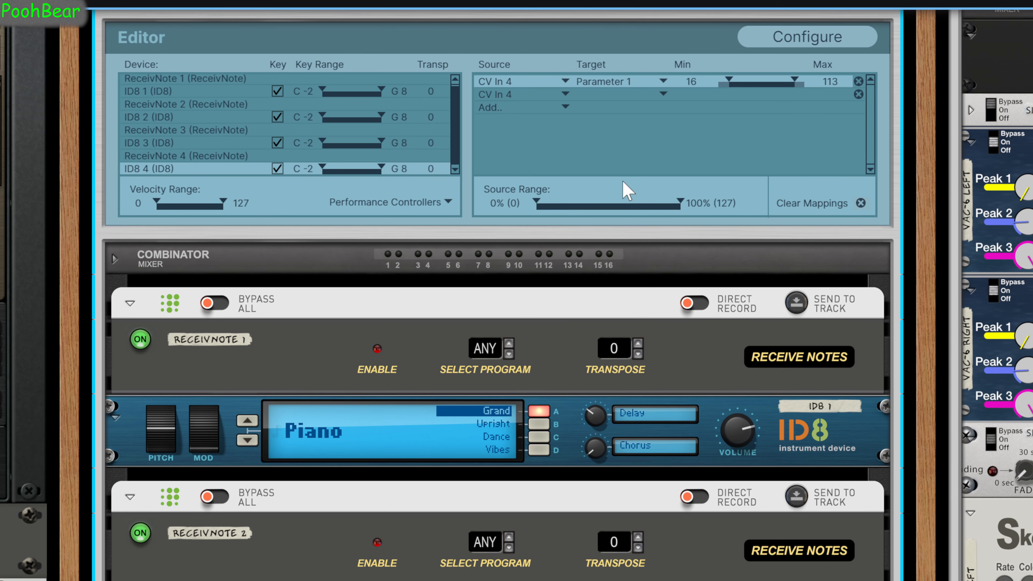
pyautogui.click(663, 91)
pyautogui.click(664, 94)
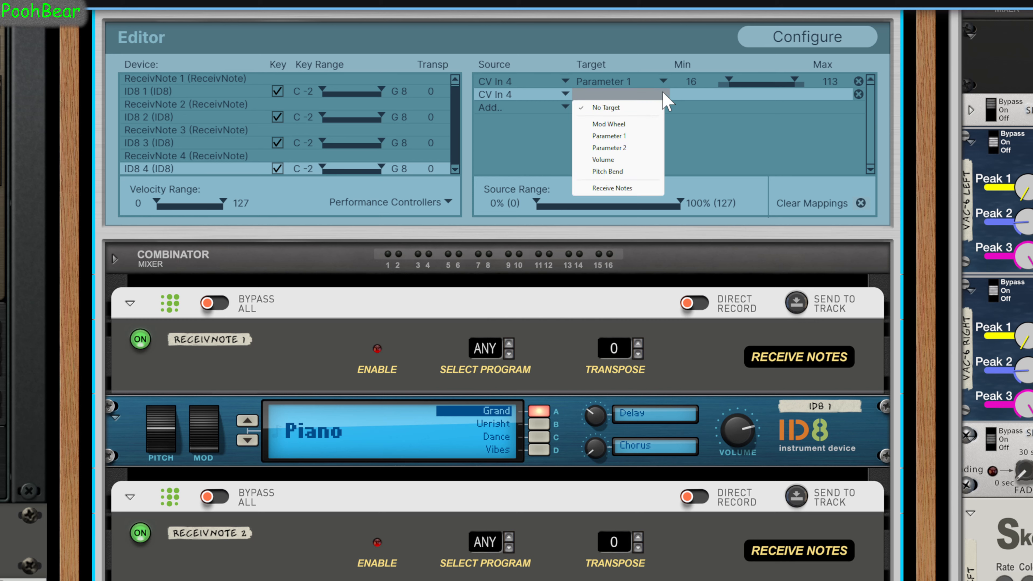
pyautogui.click(623, 145)
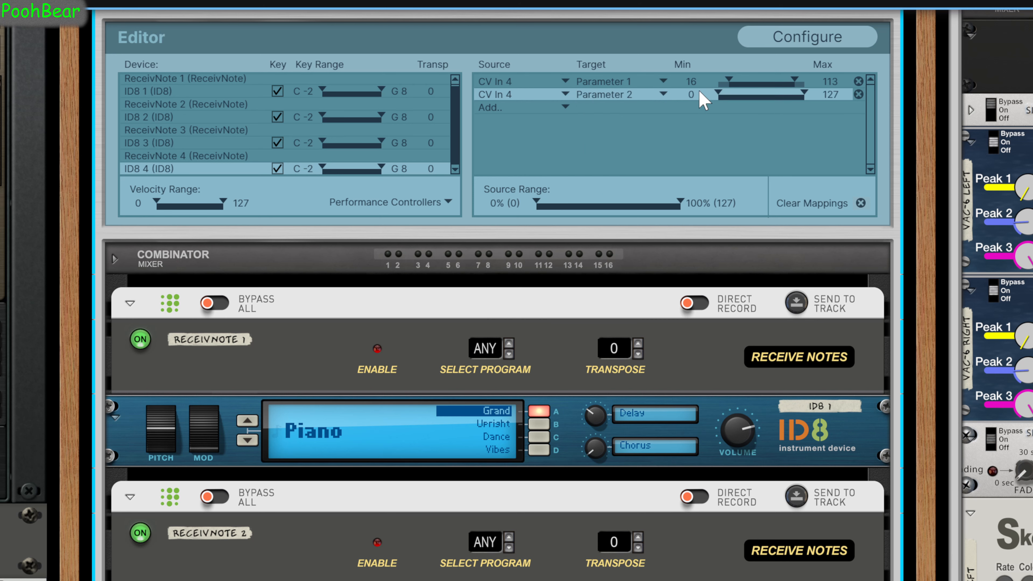
pyautogui.moveTo(833, 97); pyautogui.dragTo(825, 140)
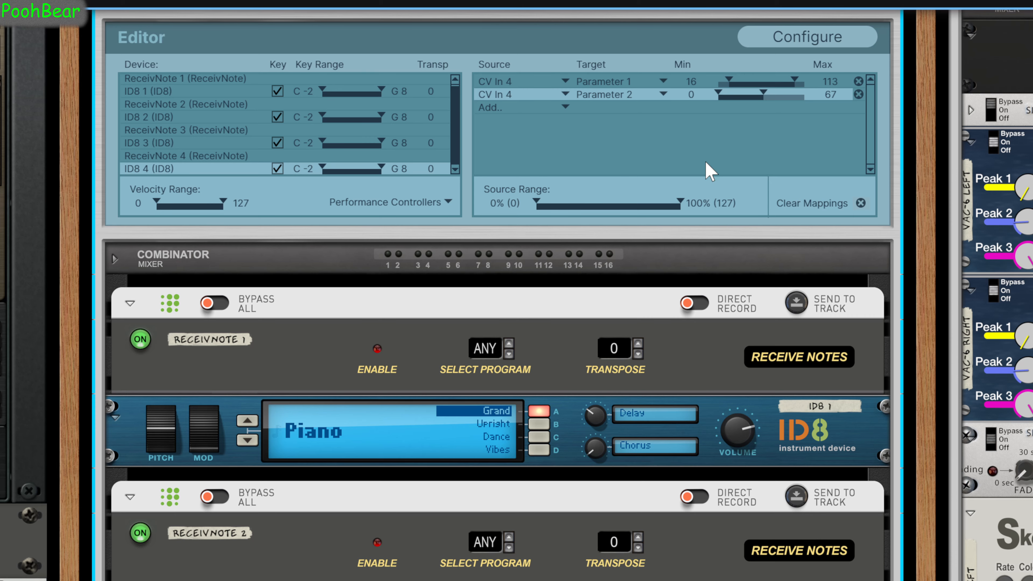
pyautogui.scroll(-10, 494, 364)
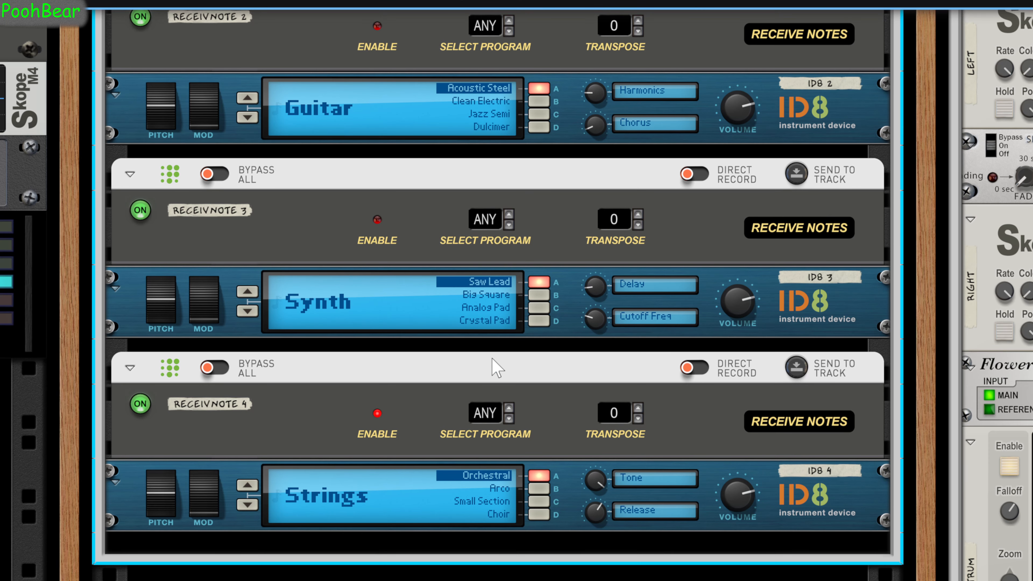